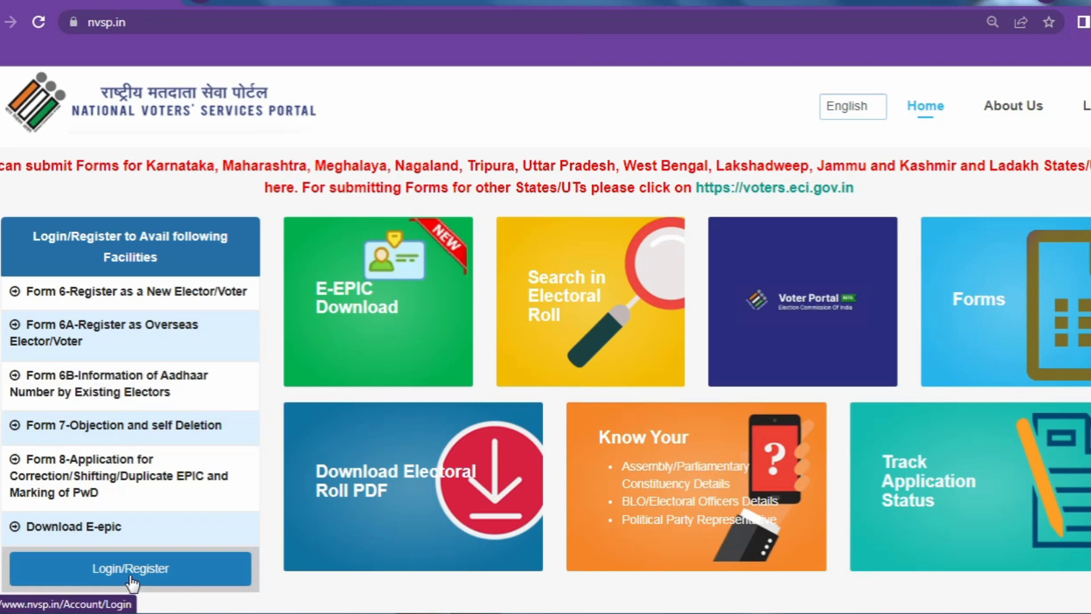
- Sign in through Login/Register and return to the NVSP home page
{"action": "left_click", "coordinate": [122, 569]}
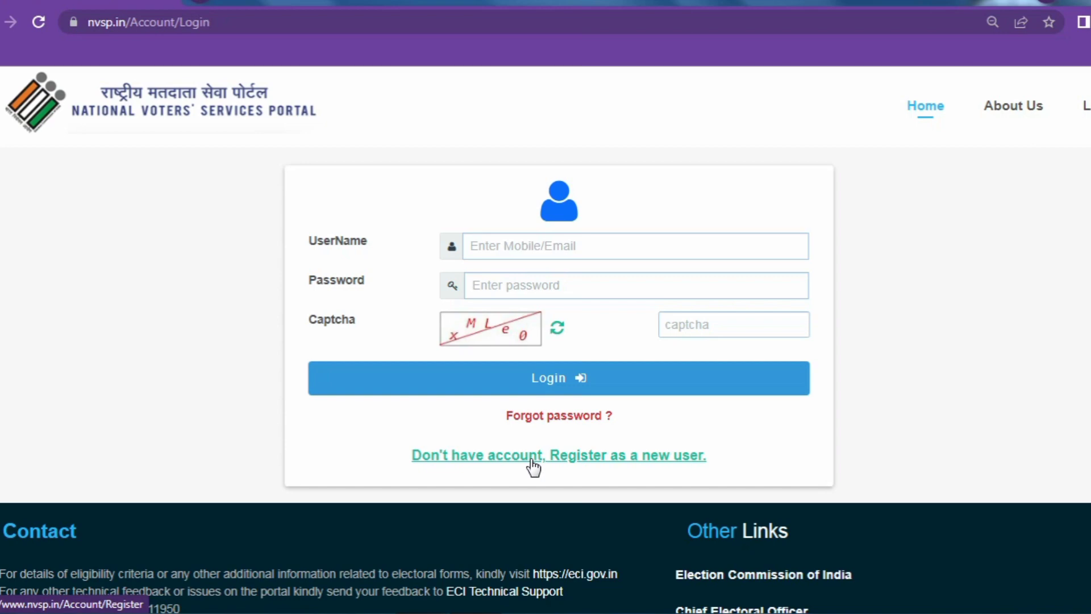
{"action": "left_click", "coordinate": [532, 468]}
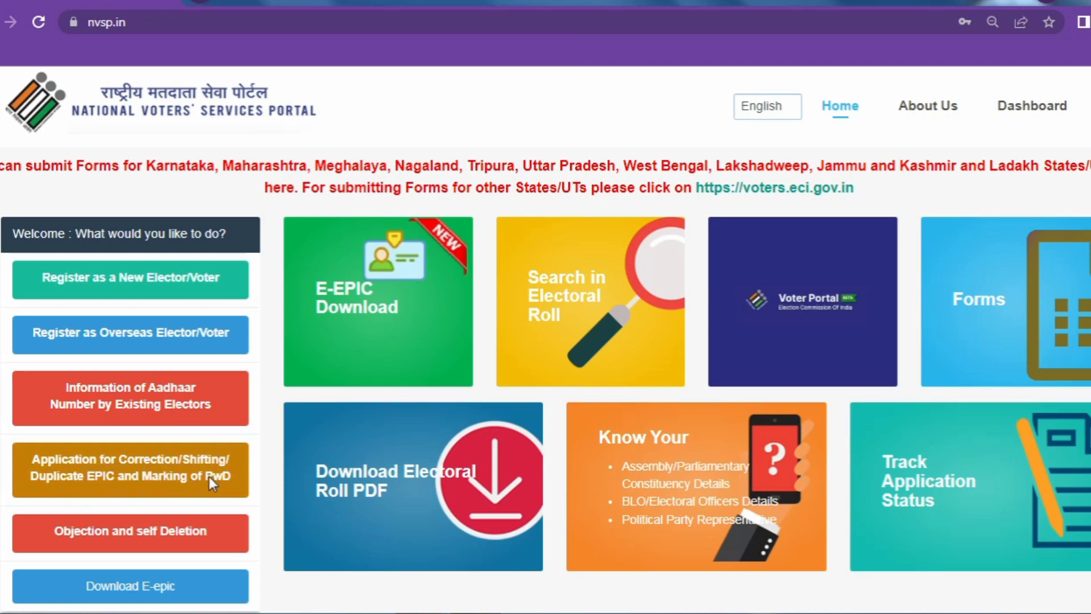
- Start a Correction/Shifting/Duplicate EPIC application for a family member using their EPIC number
{"action": "left_click", "coordinate": [180, 470]}
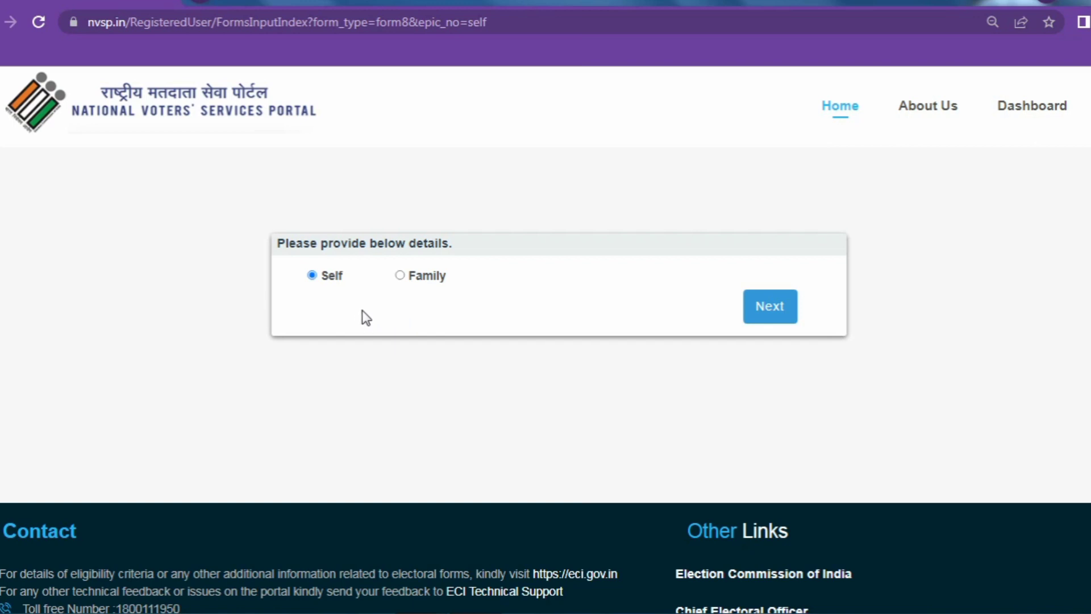
{"action": "left_click", "coordinate": [399, 276]}
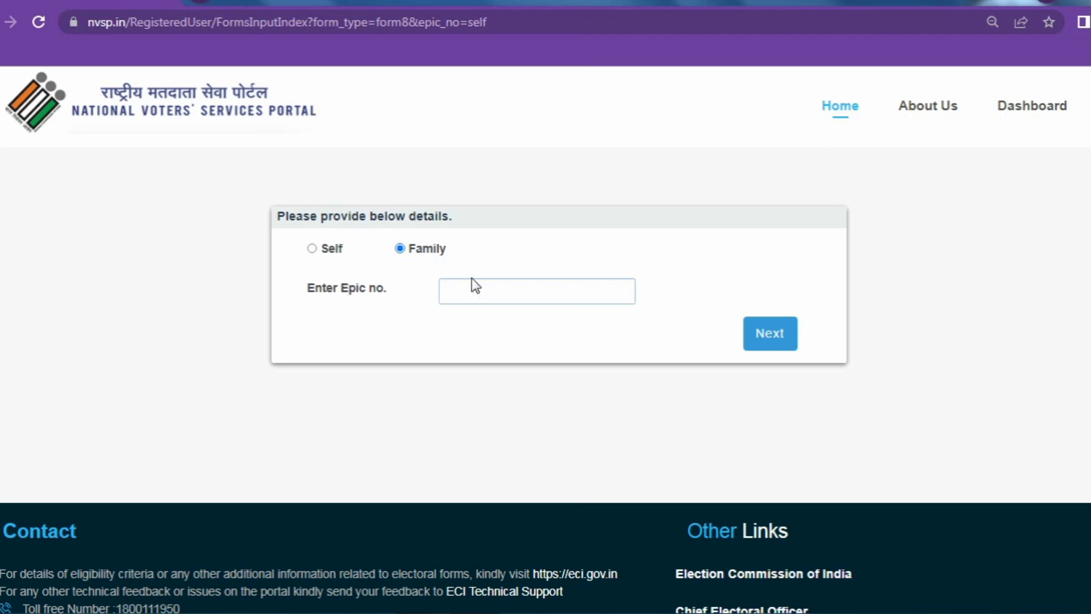
{"action": "left_click", "coordinate": [489, 291]}
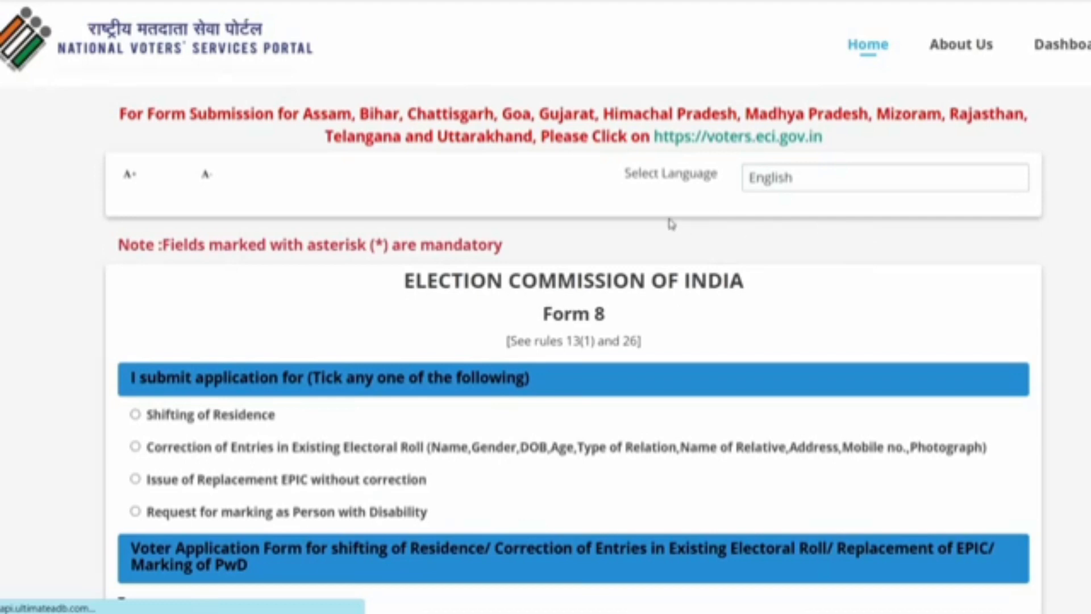
{"action": "left_click", "coordinate": [577, 446]}
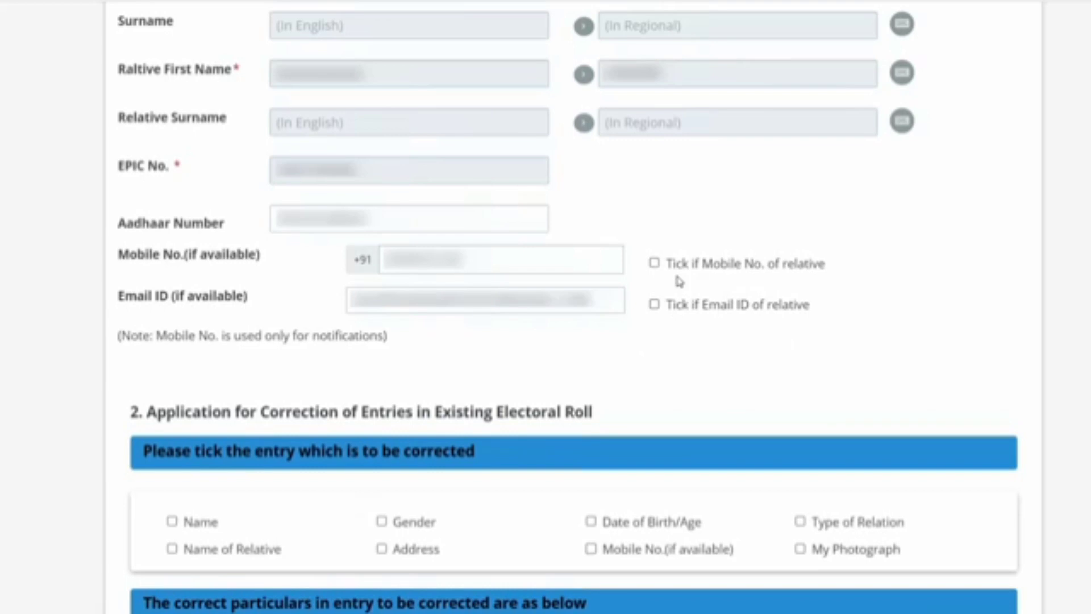
- Scroll through the Correction of Entries in Existing Electoral Roll form
{"action": "scroll", "coordinate": [679, 281], "scroll_direction": "down", "scroll_amount": 7}
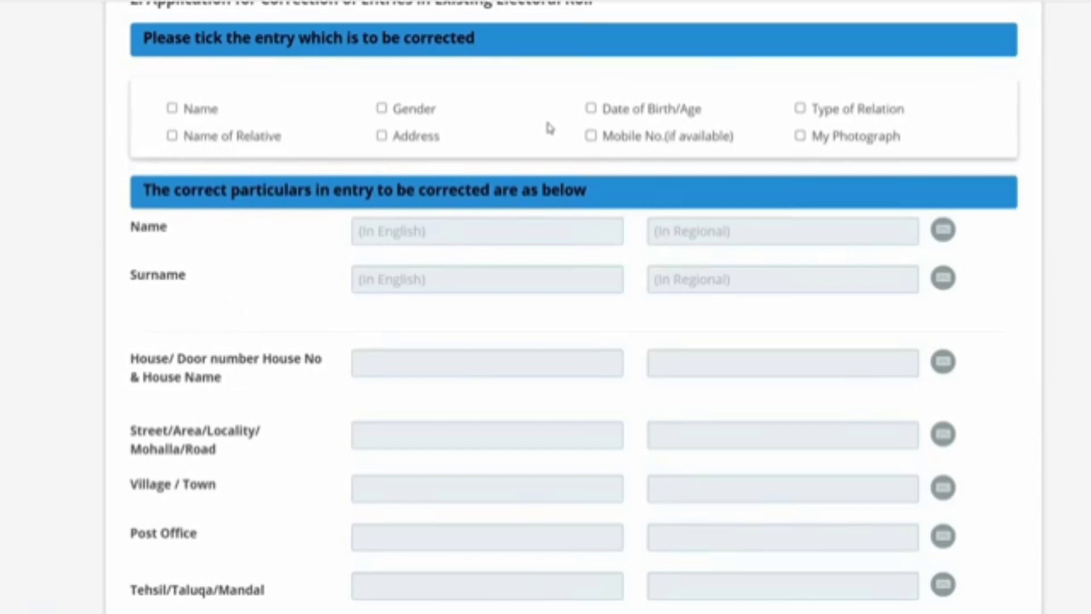
- Tick 'Mobile No.(if available)' as the entry to be corrected
{"action": "left_click", "coordinate": [590, 135]}
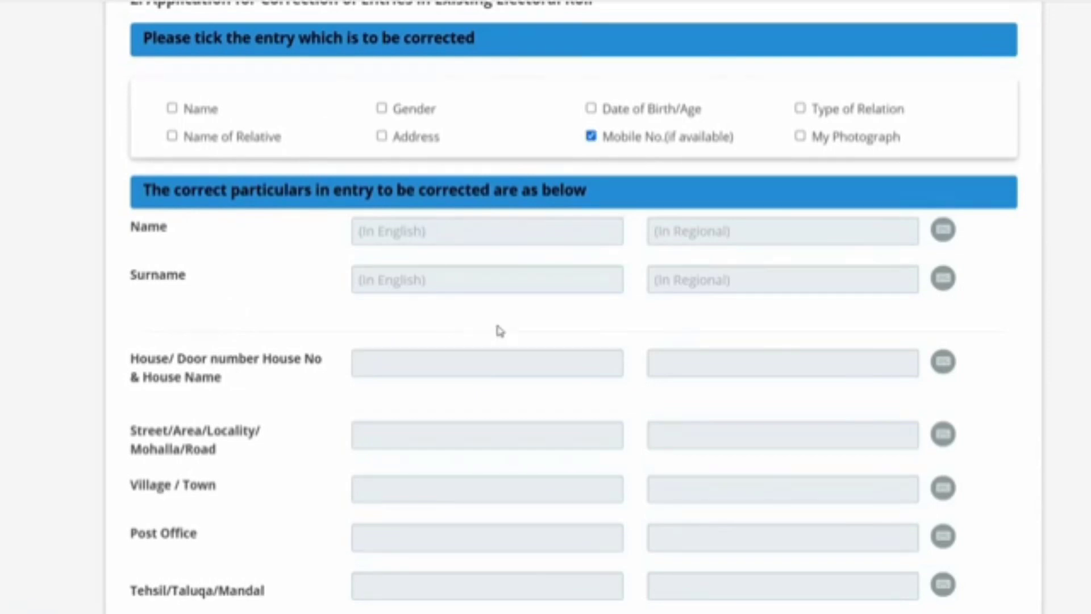
{"action": "scroll", "coordinate": [782, 418], "scroll_direction": "down", "scroll_amount": 4}
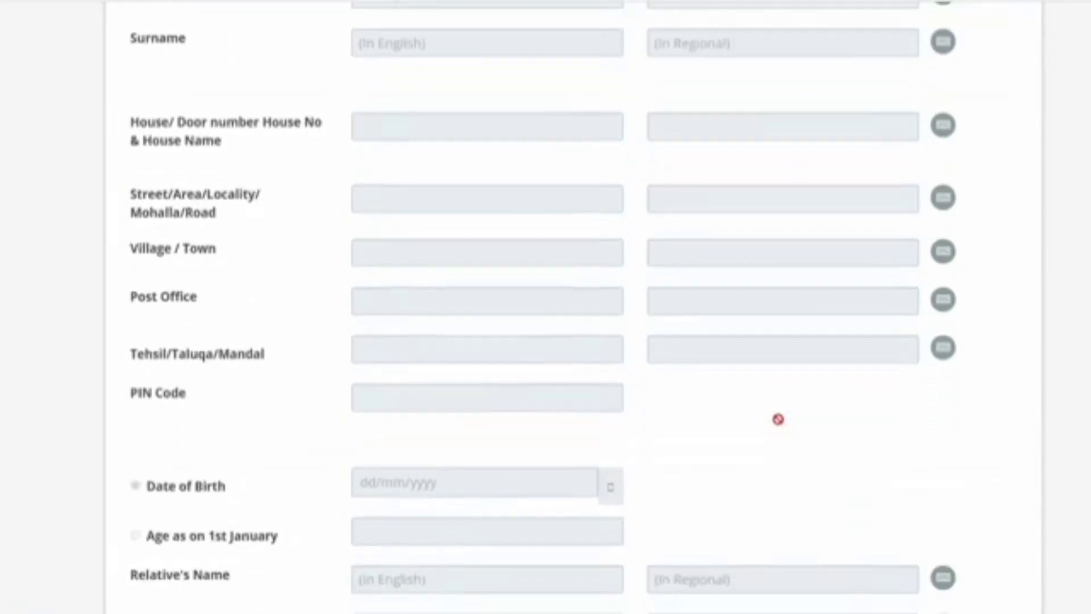
{"action": "scroll", "coordinate": [776, 418], "scroll_direction": "up", "scroll_amount": 4}
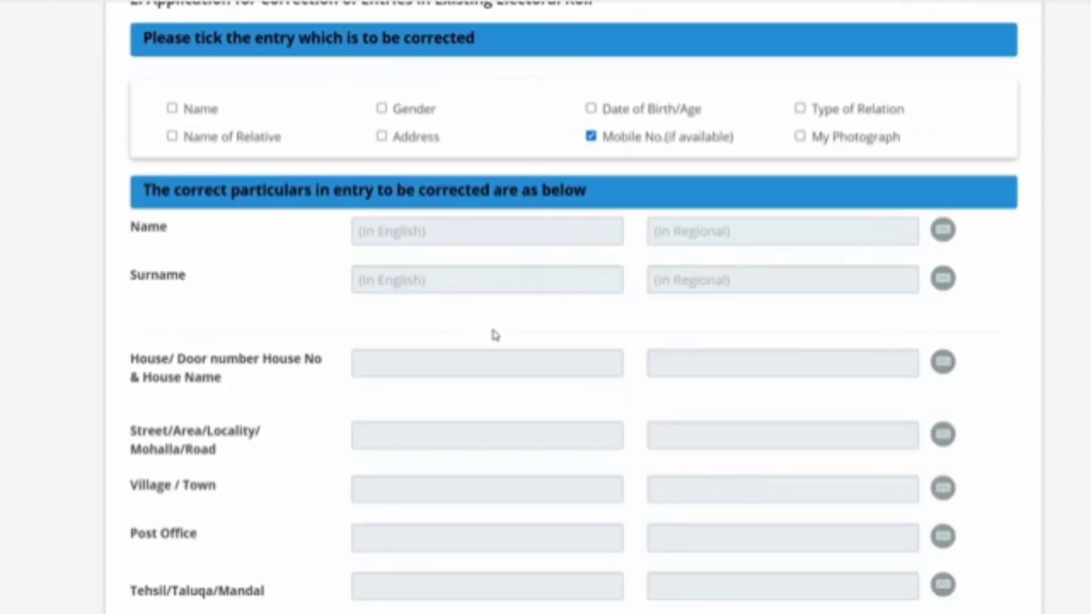
{"action": "scroll", "coordinate": [765, 401], "scroll_direction": "down", "scroll_amount": 6}
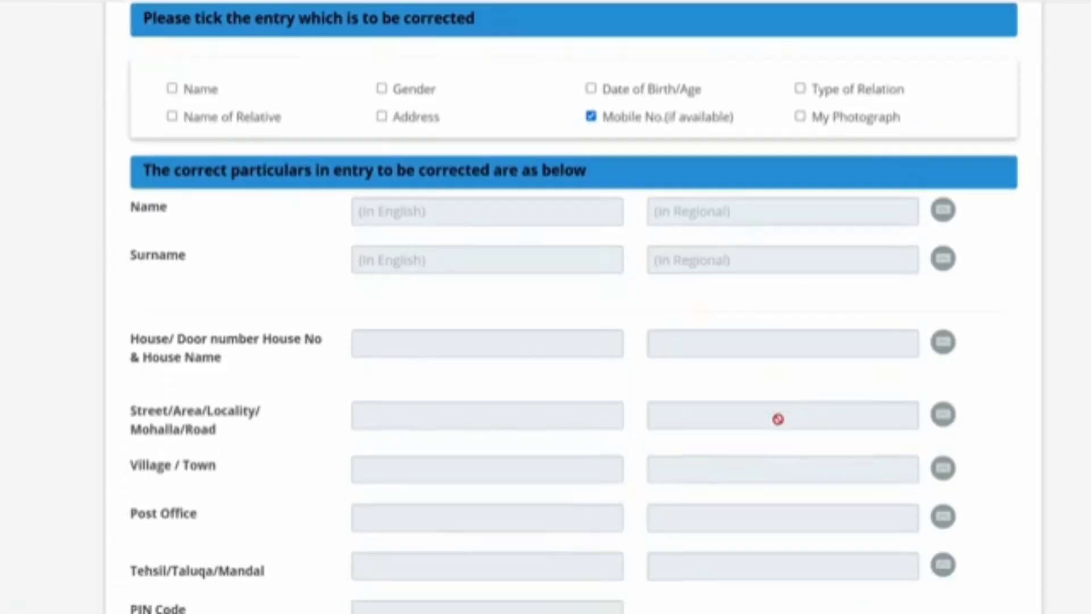
{"action": "scroll", "coordinate": [659, 439], "scroll_direction": "down", "scroll_amount": 6}
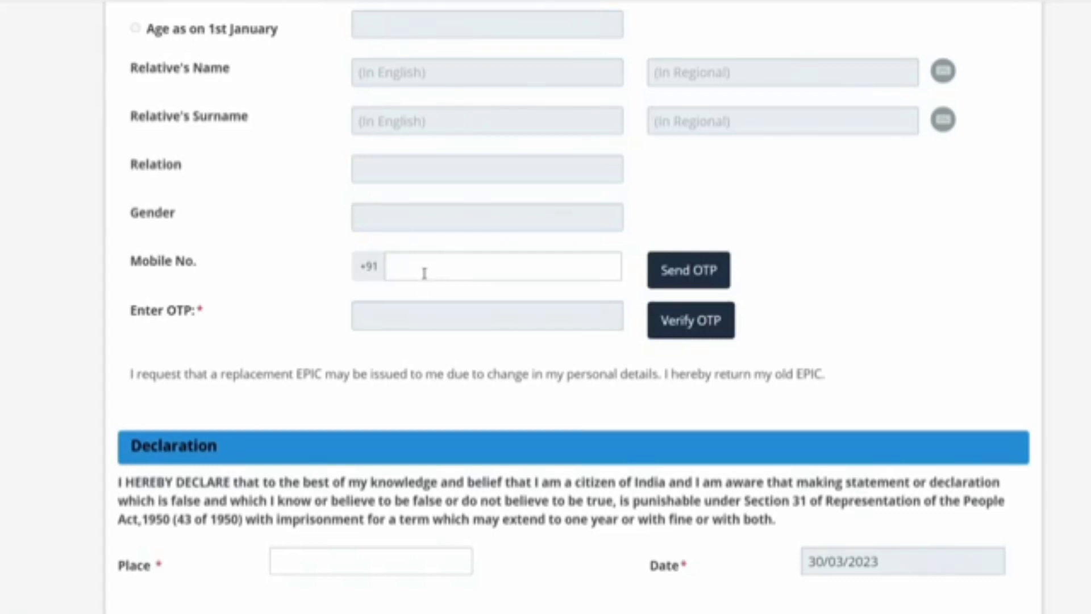
- Enter the new mobile number, then send and verify its OTP
{"action": "left_click", "coordinate": [423, 273]}
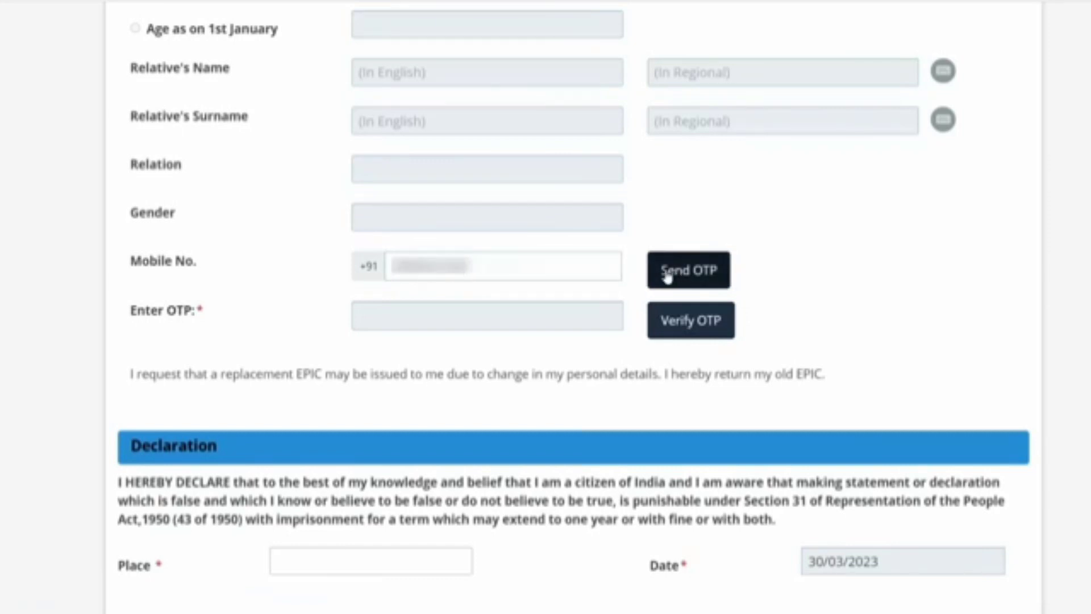
{"action": "left_click", "coordinate": [697, 275]}
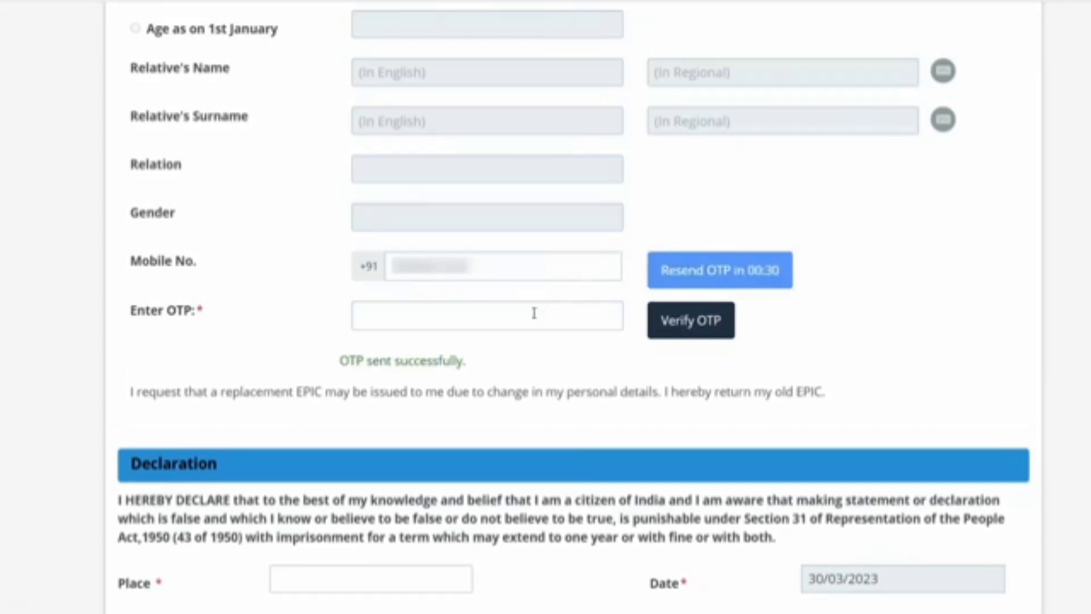
{"action": "left_click", "coordinate": [519, 317]}
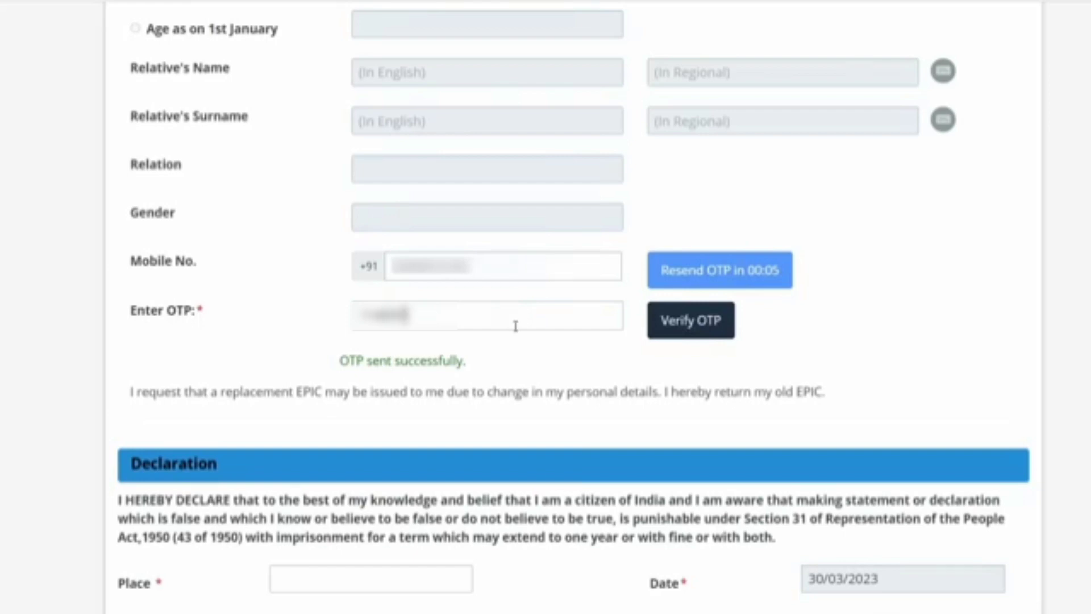
{"action": "left_click", "coordinate": [672, 331]}
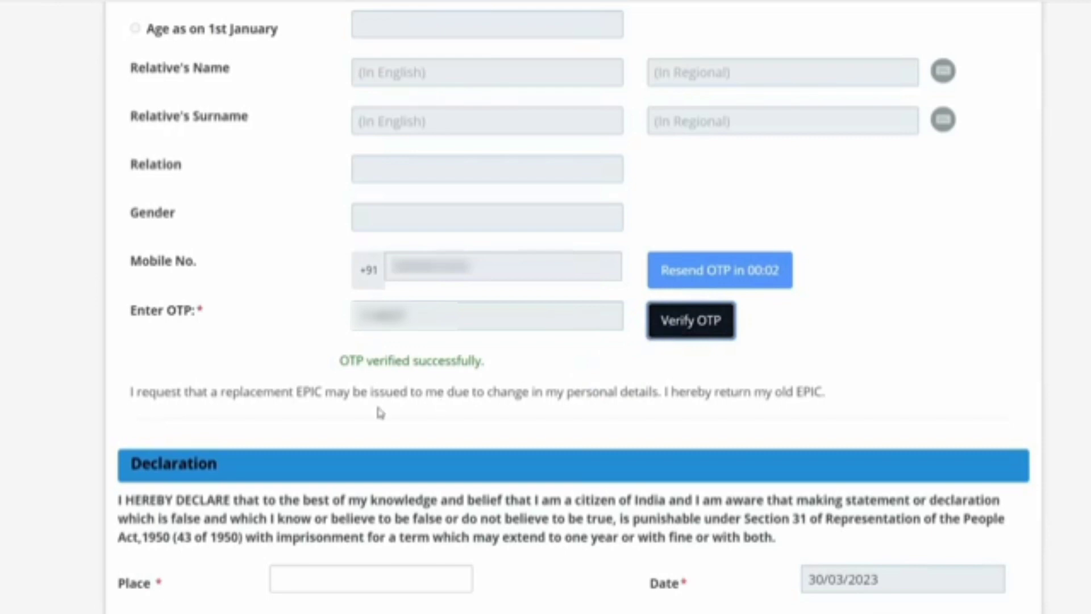
{"action": "scroll", "coordinate": [341, 406], "scroll_direction": "down", "scroll_amount": 4}
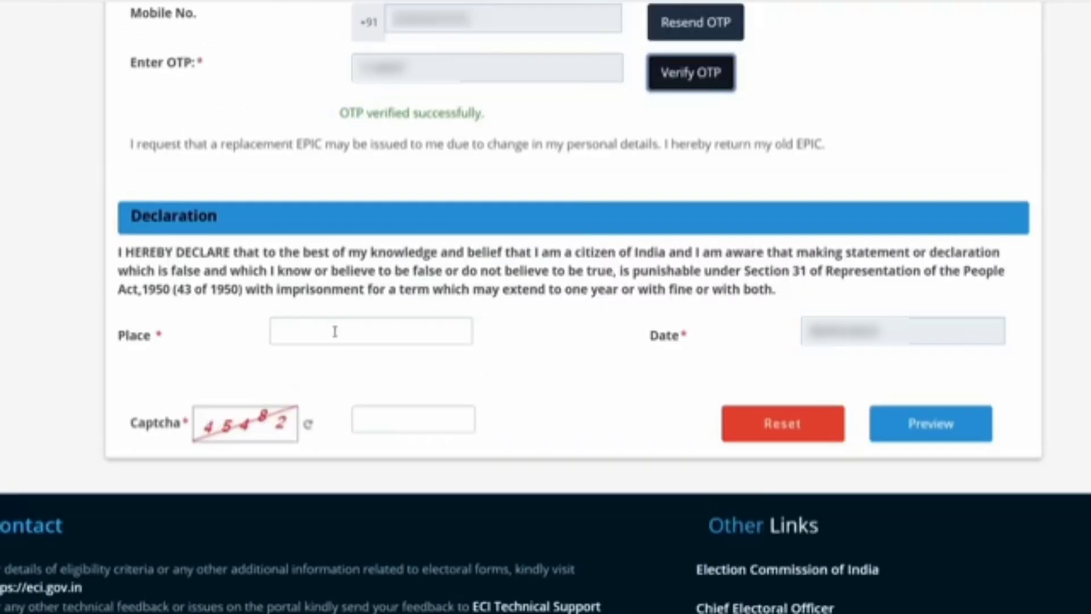
- Fill in place 'Delhii Nagar' and the captcha, then preview the Form-8
{"action": "left_click", "coordinate": [342, 335]}
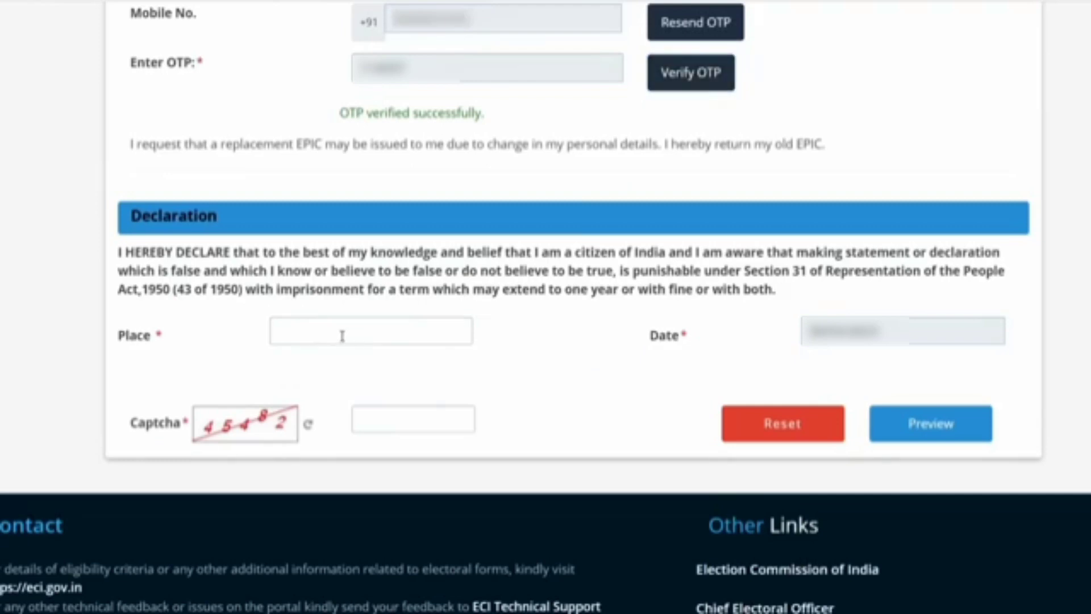
{"action": "type", "text": "Delhii"}
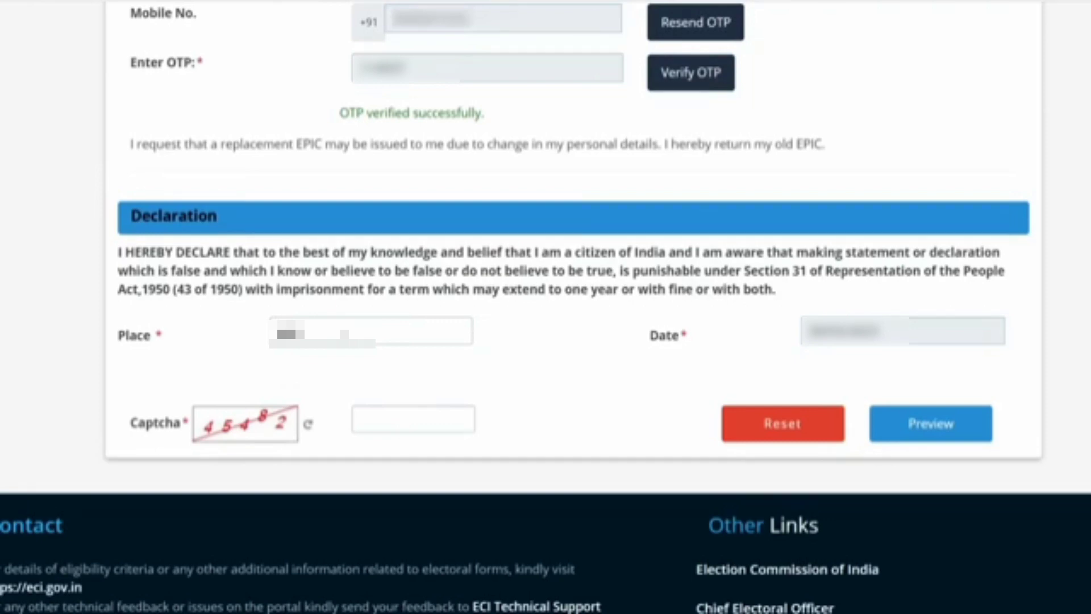
{"action": "type", "text": " Nagar"}
{"action": "left_click", "coordinate": [390, 407]}
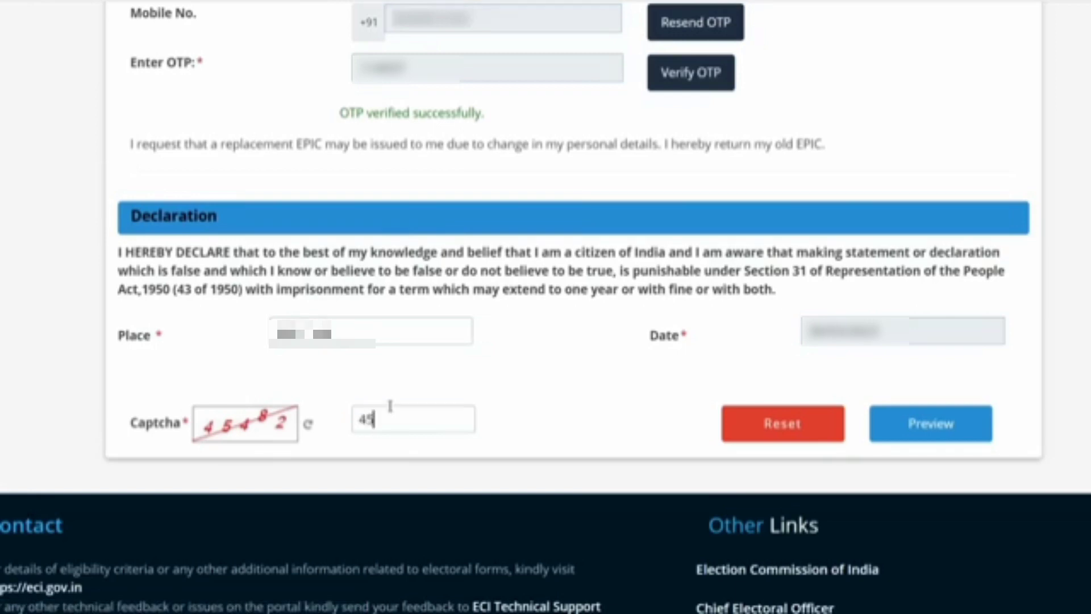
{"action": "left_click", "coordinate": [911, 437]}
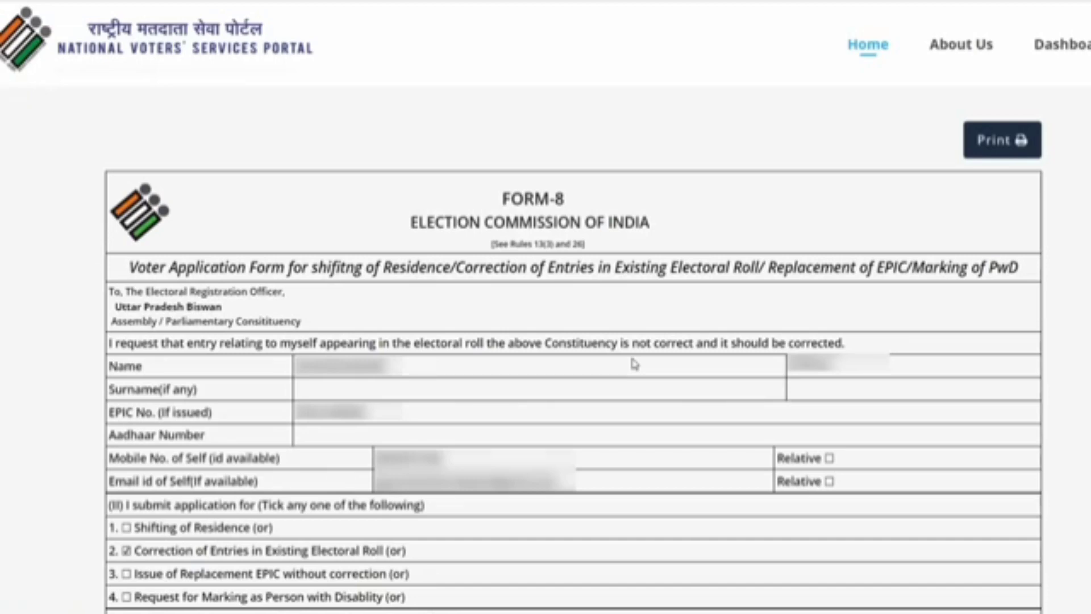
- Submit the Form 8 from the bottom of the preview
{"action": "scroll", "coordinate": [635, 365], "scroll_direction": "down", "scroll_amount": 4}
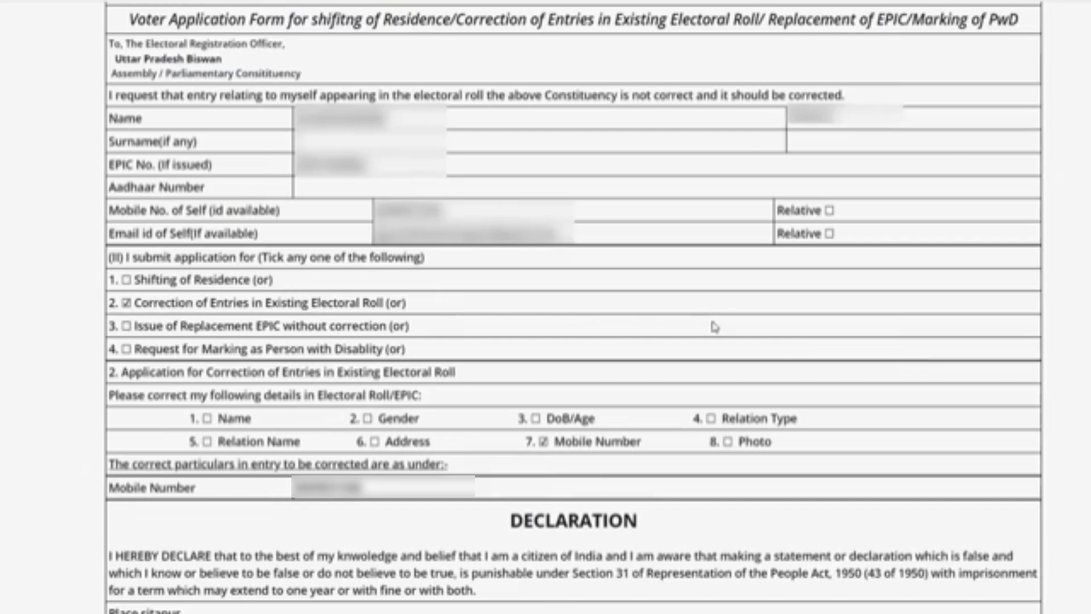
{"action": "scroll", "coordinate": [692, 463], "scroll_direction": "down", "scroll_amount": 5}
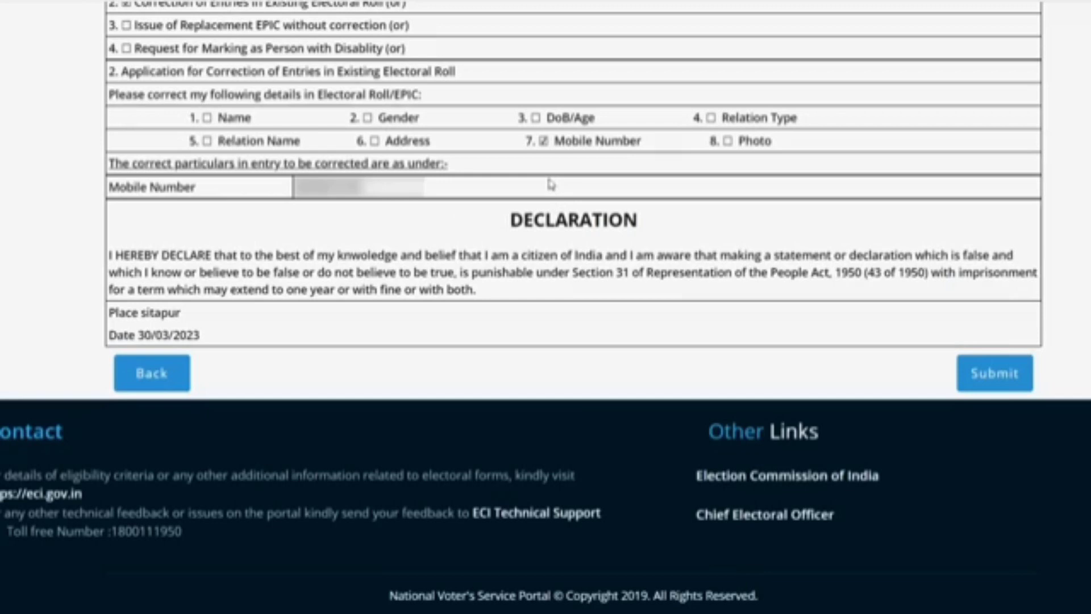
{"action": "left_click", "coordinate": [1001, 383]}
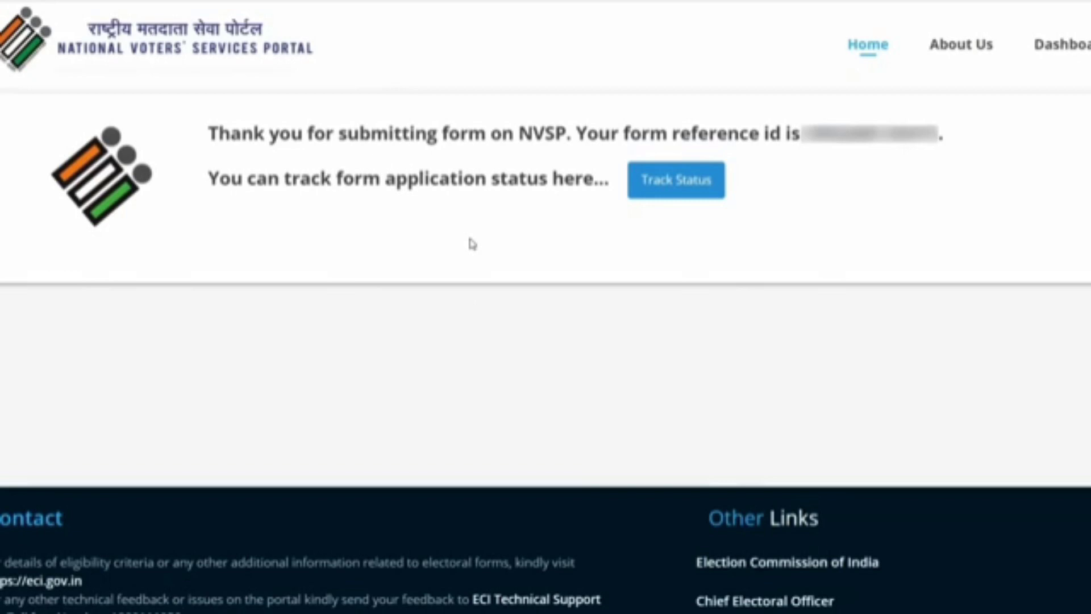
- Copy the form reference id and track its status under the applicant's state
{"action": "double_click", "coordinate": [871, 134]}
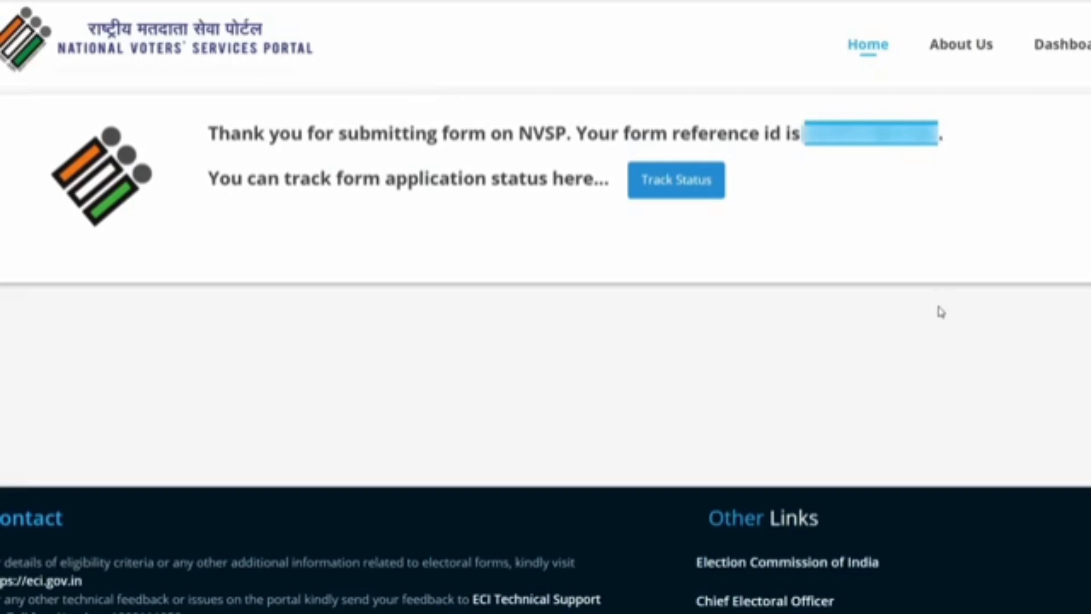
{"action": "left_click", "coordinate": [934, 325]}
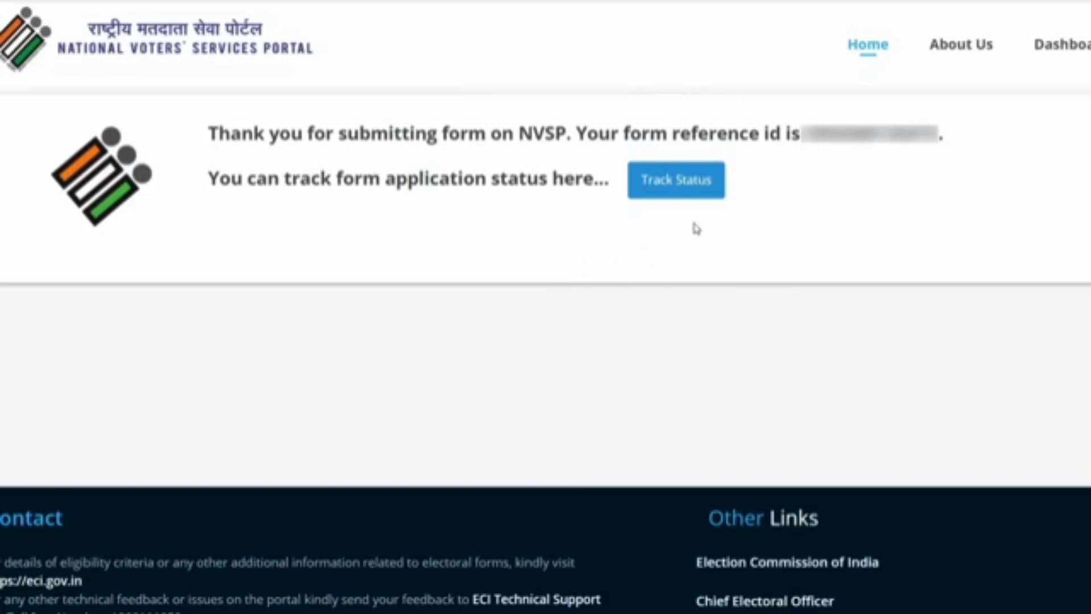
{"action": "left_click", "coordinate": [689, 191]}
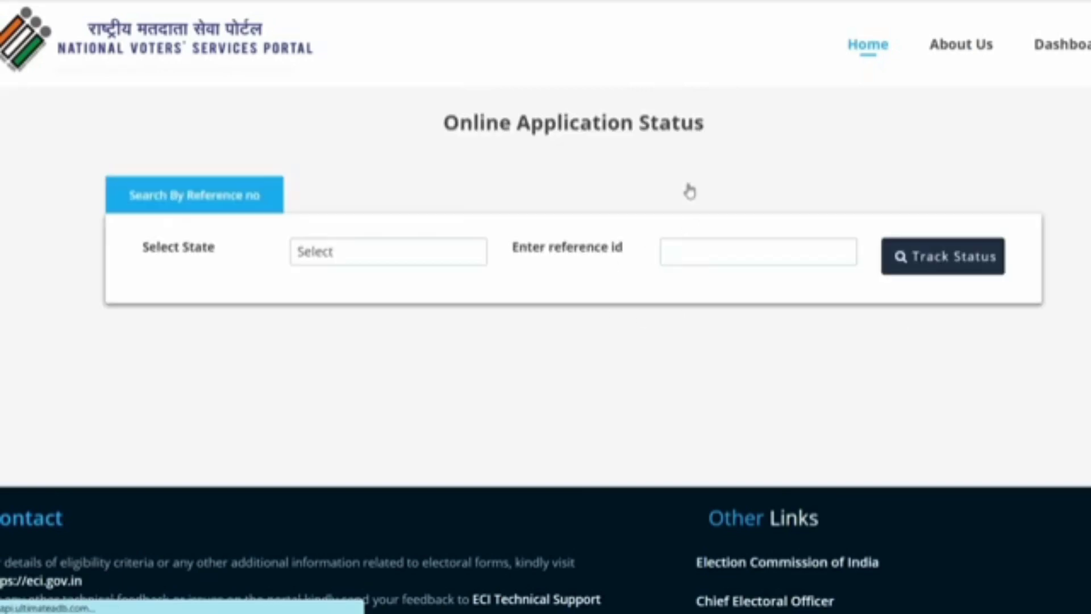
{"action": "left_click", "coordinate": [351, 269]}
{"action": "left_click", "coordinate": [349, 372]}
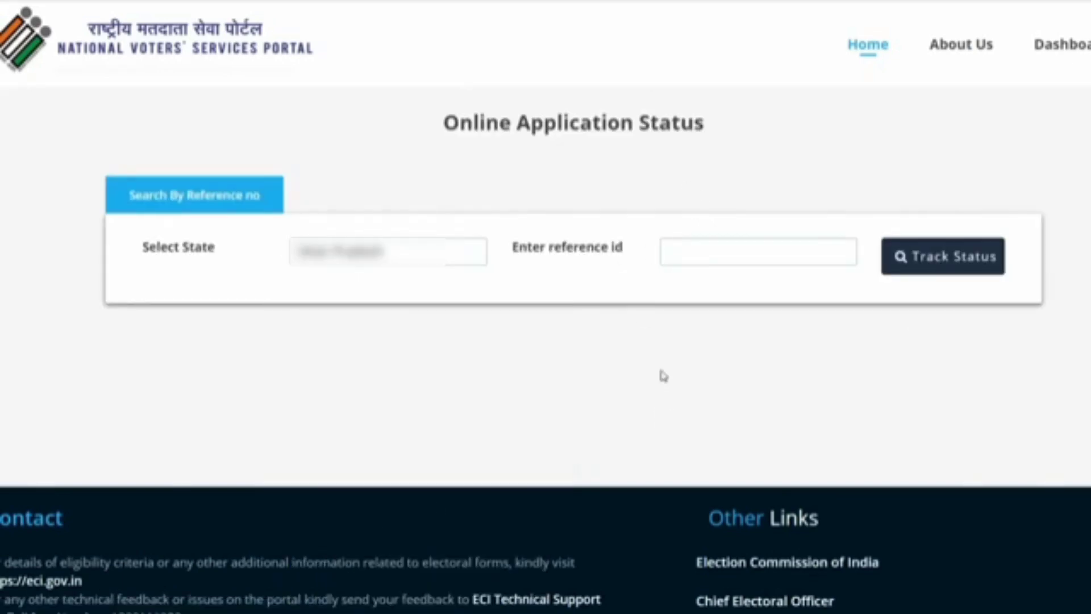
{"action": "left_click", "coordinate": [716, 257]}
{"action": "key", "text": "ctrl+v"}
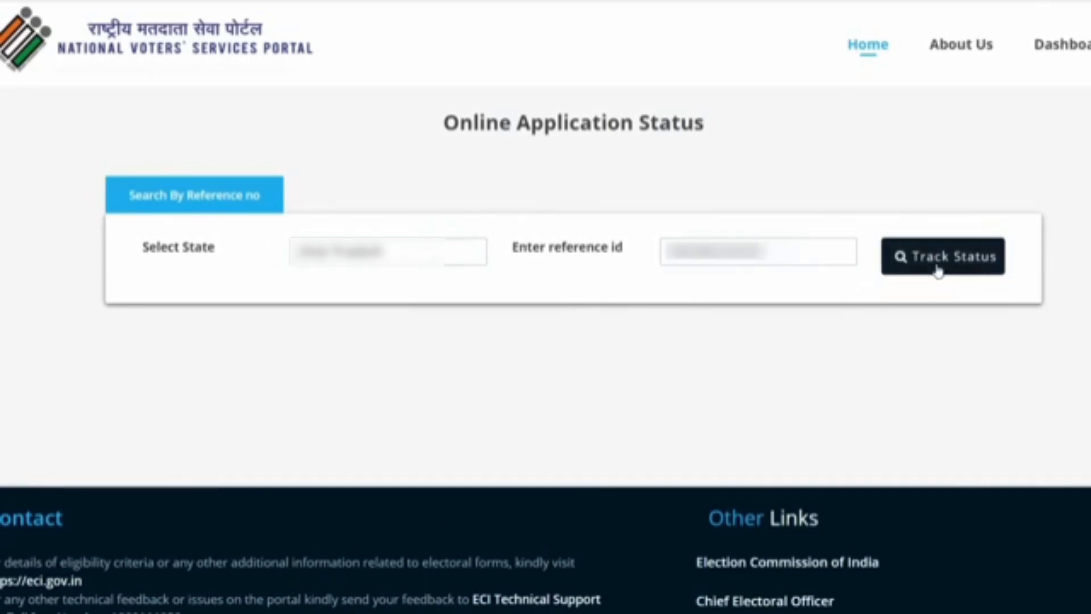
{"action": "left_click", "coordinate": [969, 260]}
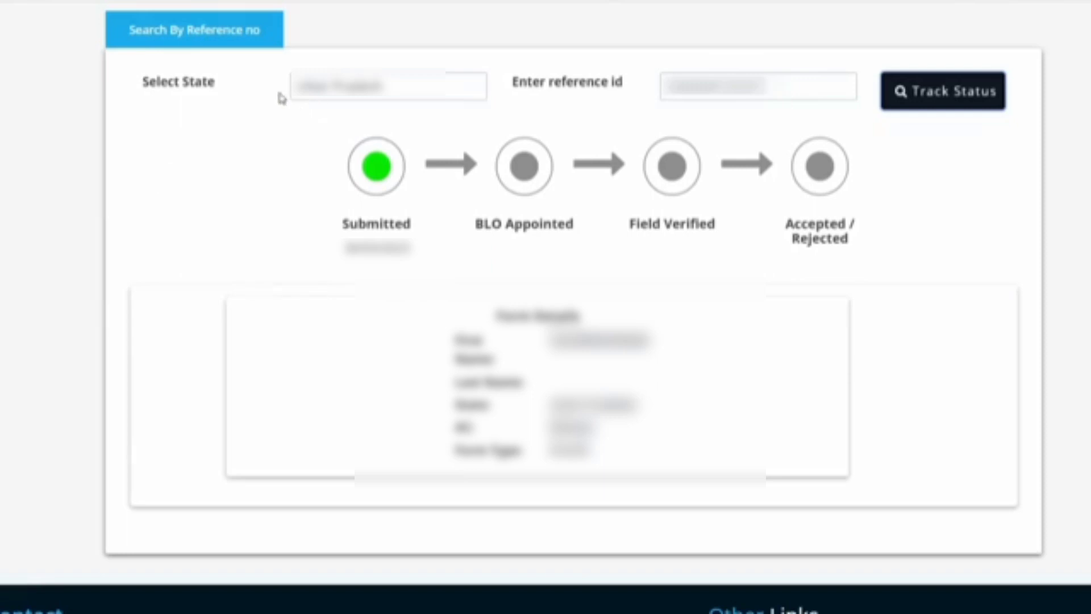